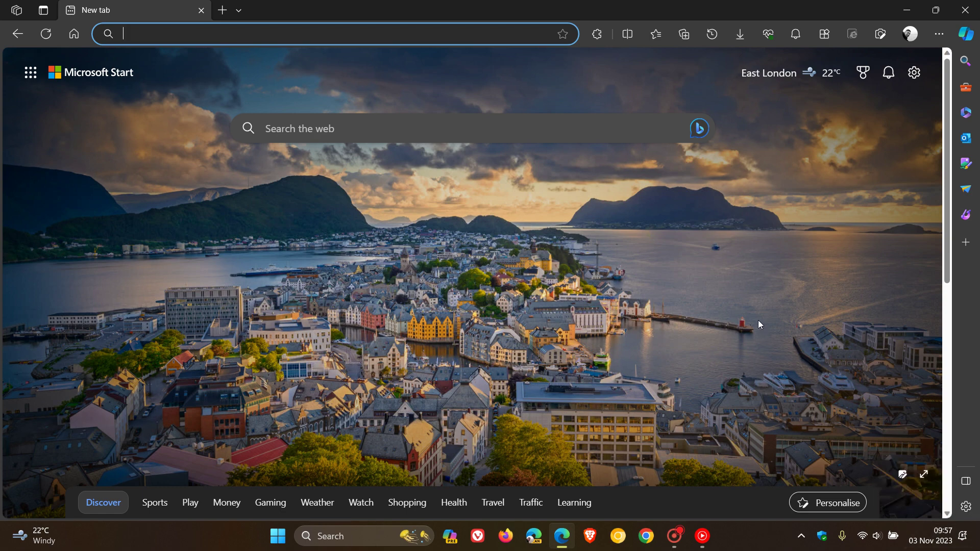
Show the About Microsoft Edge page confirming version 119.0.2151.44 is up to date
{"action": "left_click", "coordinate": [937, 35]}
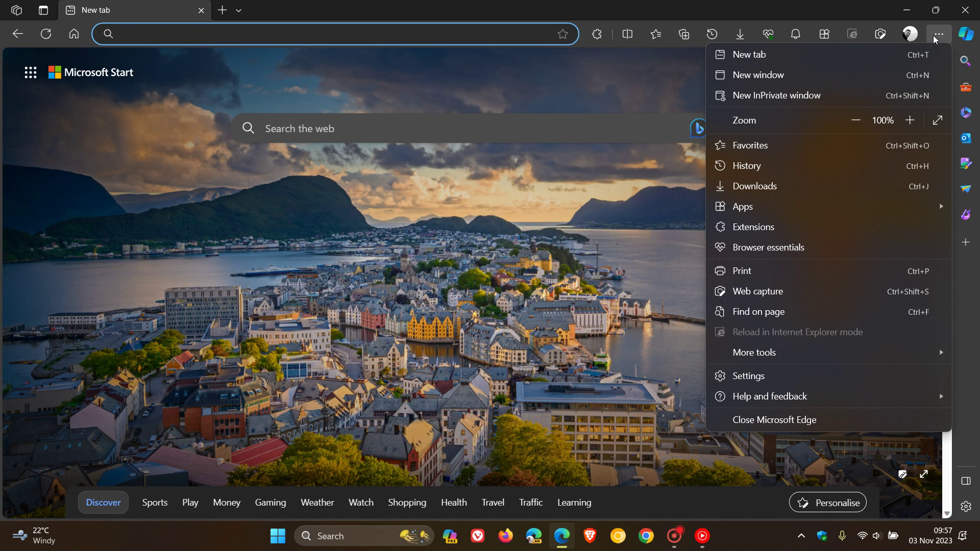
{"action": "mouse_move", "coordinate": [844, 399]}
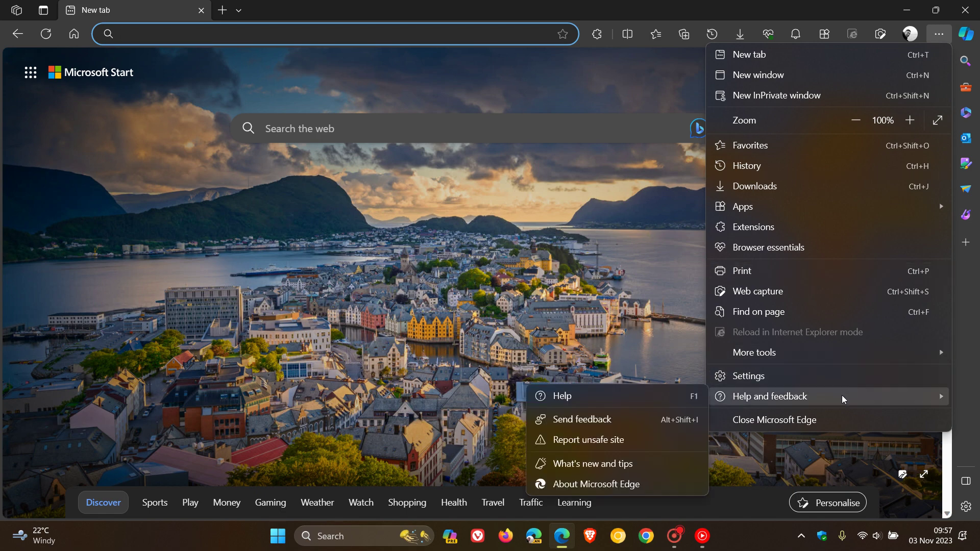
{"action": "left_click", "coordinate": [629, 484]}
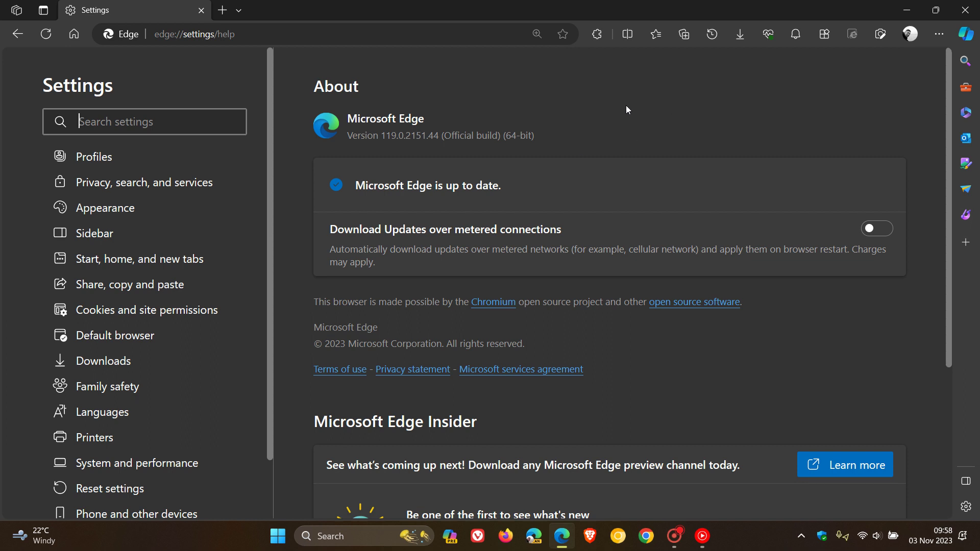
Return from the About settings to the Microsoft Start new tab page with the Home button
{"action": "left_click", "coordinate": [74, 37]}
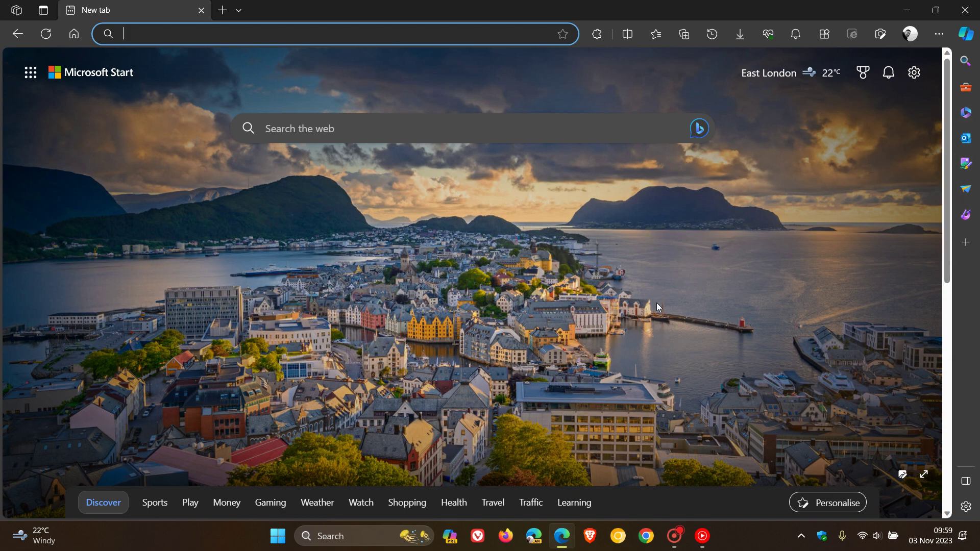
{"action": "left_click", "coordinate": [911, 35]}
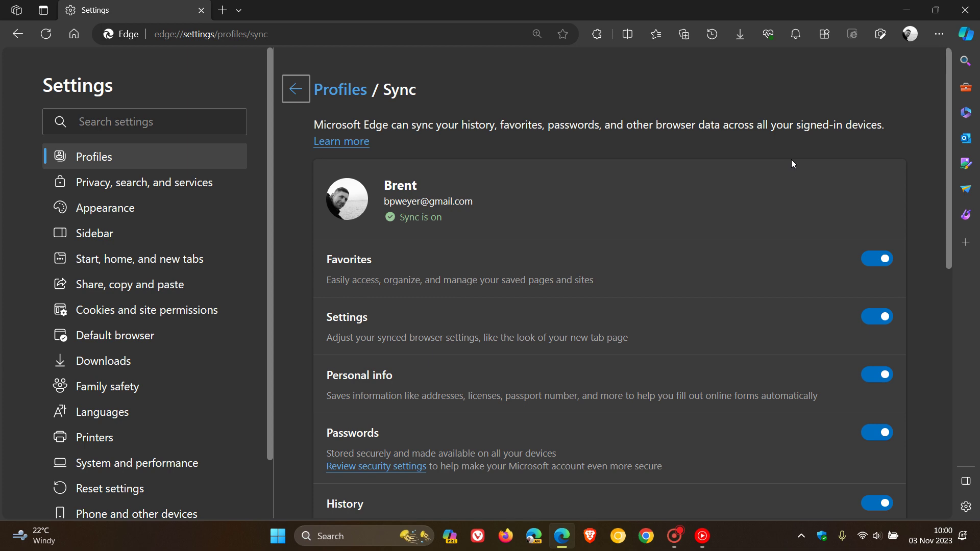
{"action": "left_click", "coordinate": [74, 34]}
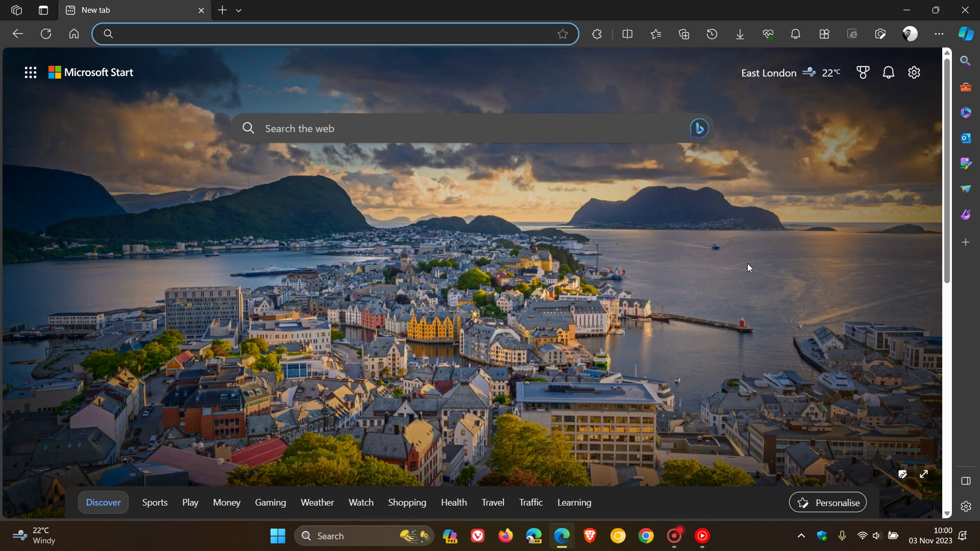
Split the window and load the BrenTech YouTube channel from Favorites into the right pane
{"action": "left_click", "coordinate": [629, 34]}
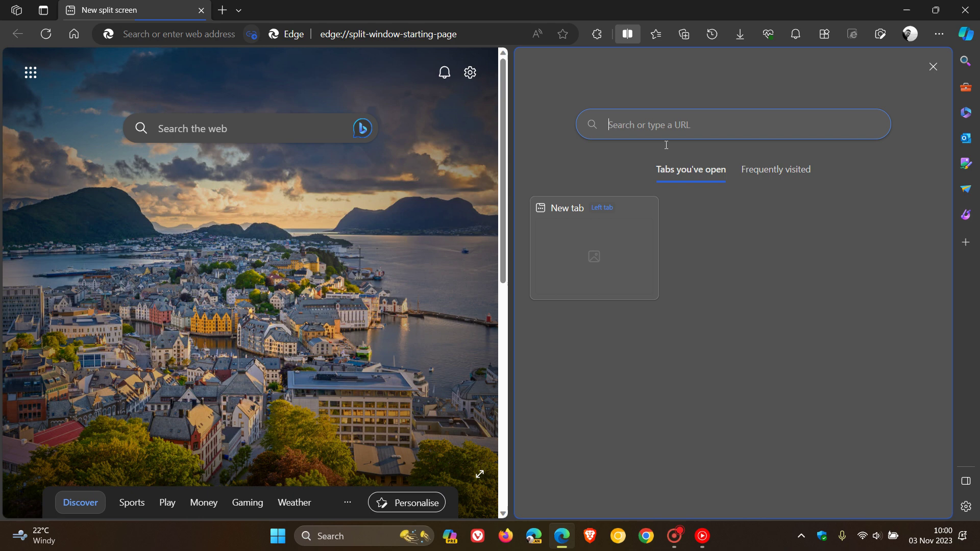
{"action": "left_click", "coordinate": [656, 34]}
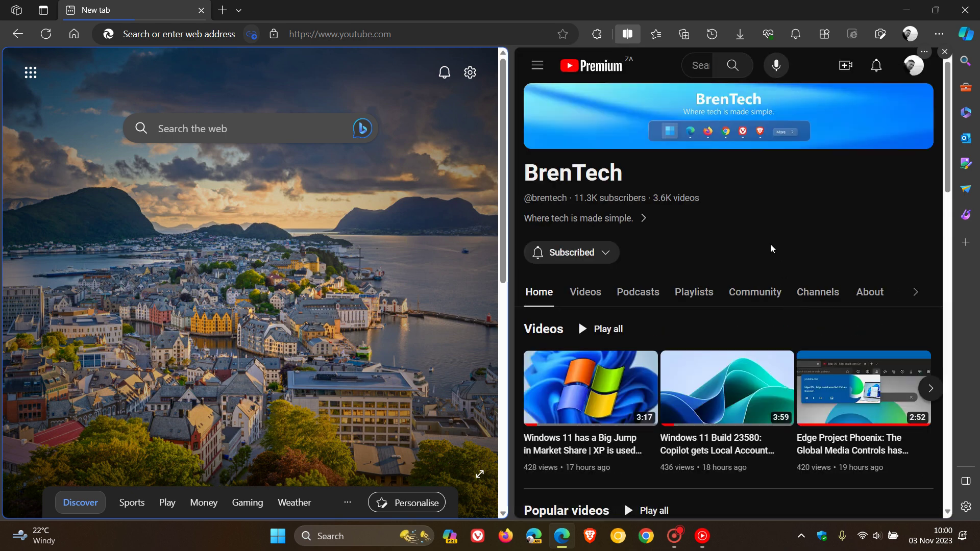
{"action": "left_click", "coordinate": [924, 52]}
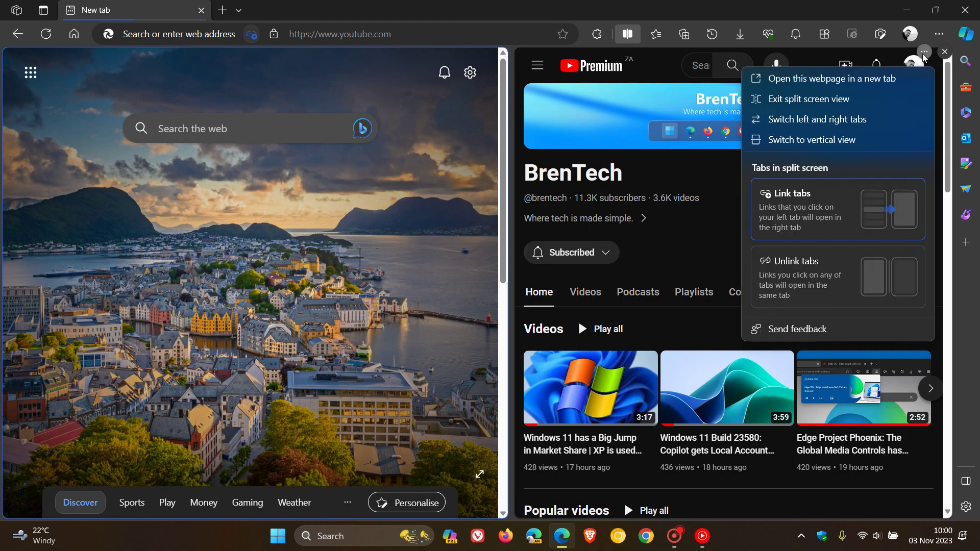
Switch the split panes to vertical stacked view, then back to horizontal side-by-side view
{"action": "left_click", "coordinate": [830, 140]}
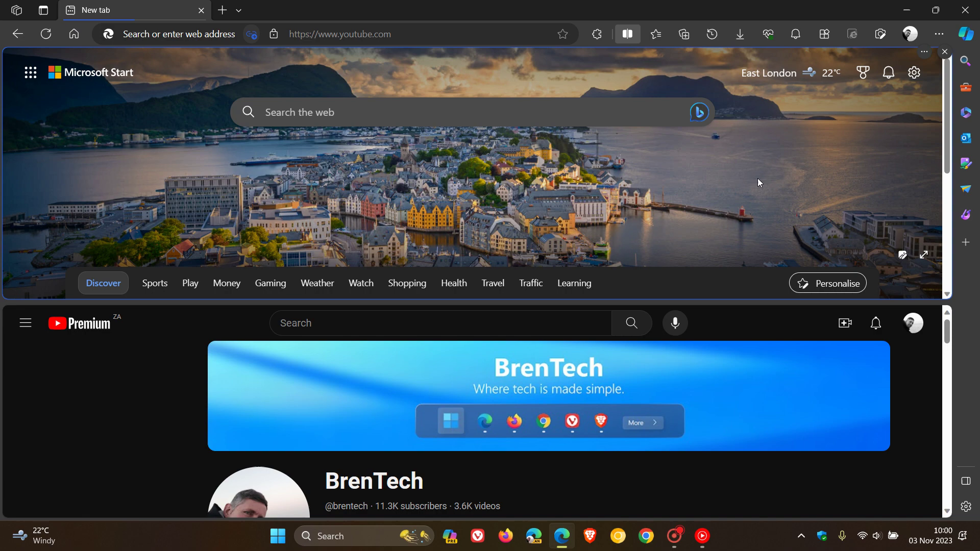
{"action": "left_click", "coordinate": [925, 52]}
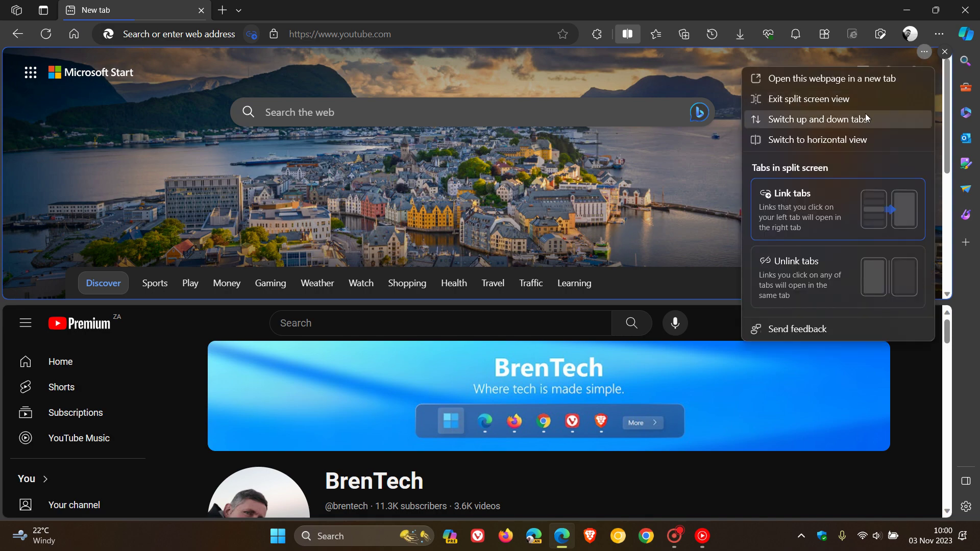
{"action": "left_click", "coordinate": [832, 142]}
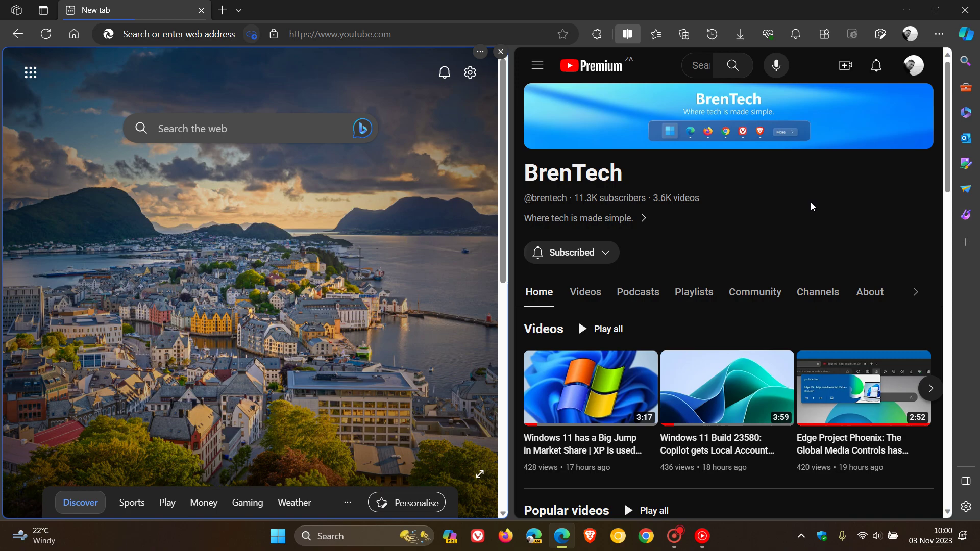
Close and relaunch Edge, then split the screen with a new tab page in the right pane
{"action": "left_click", "coordinate": [970, 17]}
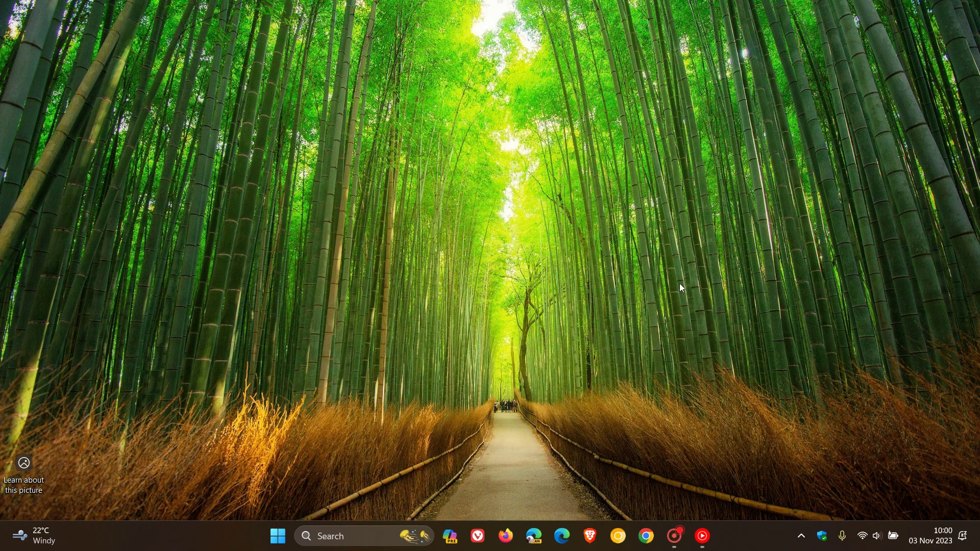
{"action": "left_click", "coordinate": [562, 537]}
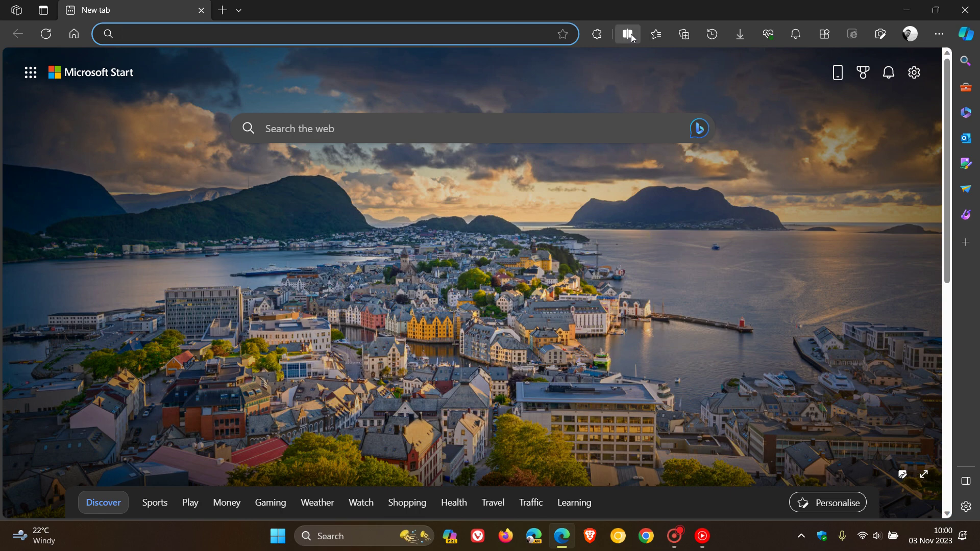
{"action": "left_click", "coordinate": [631, 34]}
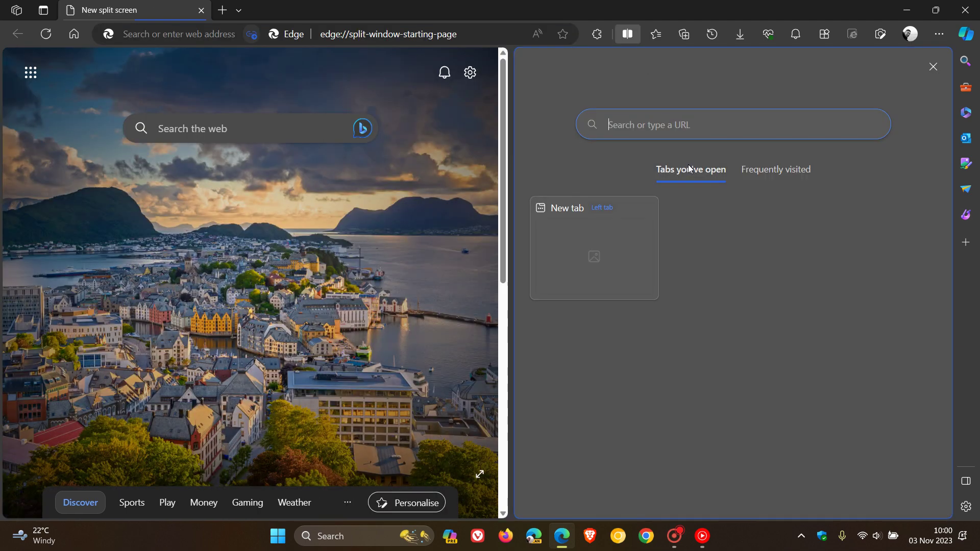
{"action": "left_click", "coordinate": [601, 264]}
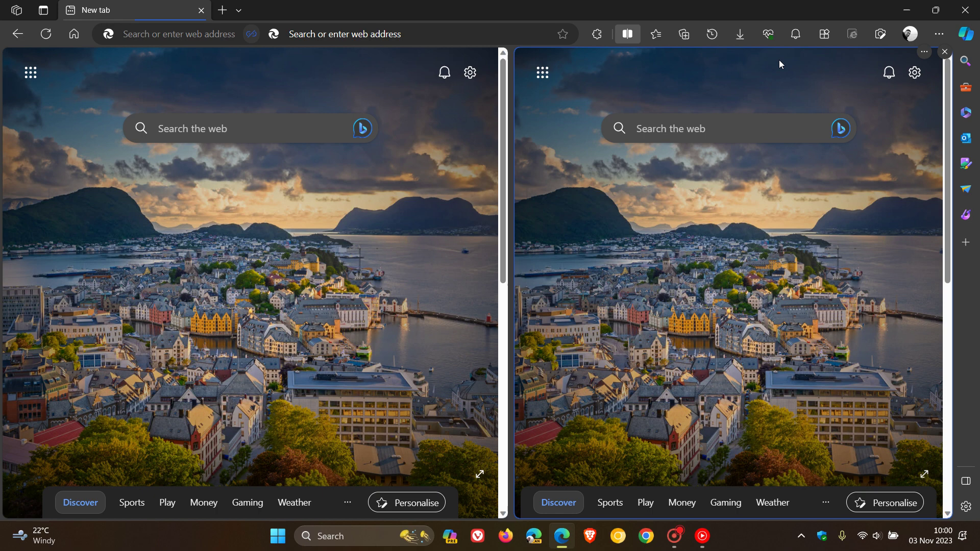
Close the split screen, glance at browsing history, and show the new tab menu's Recently closed list
{"action": "mouse_move", "coordinate": [887, 119]}
{"action": "left_click", "coordinate": [945, 52]}
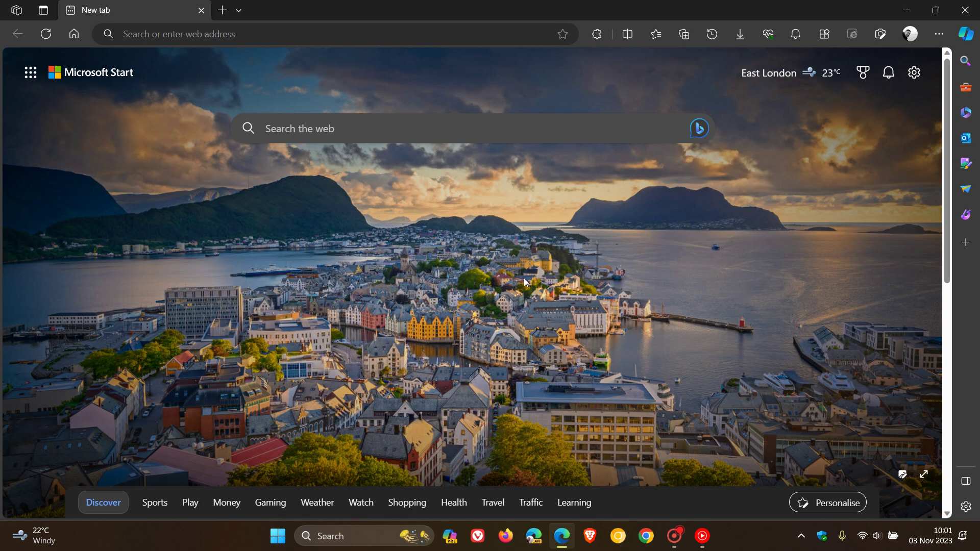
{"action": "left_click", "coordinate": [240, 11]}
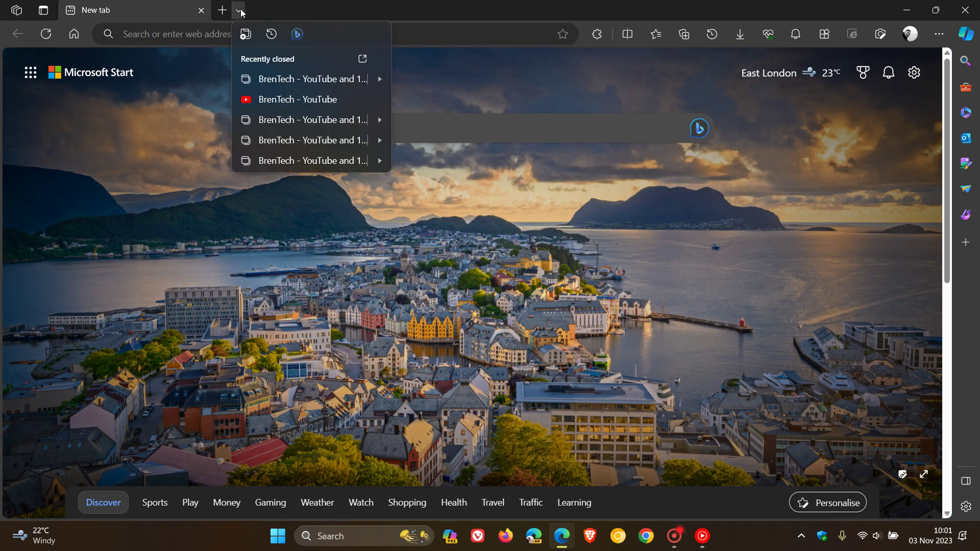
{"action": "left_click", "coordinate": [270, 34]}
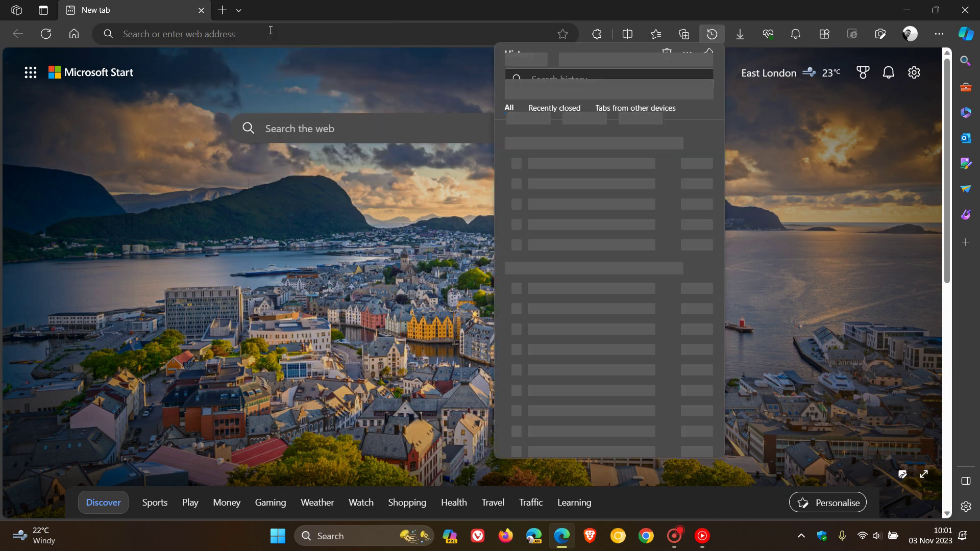
{"action": "left_click", "coordinate": [239, 10]}
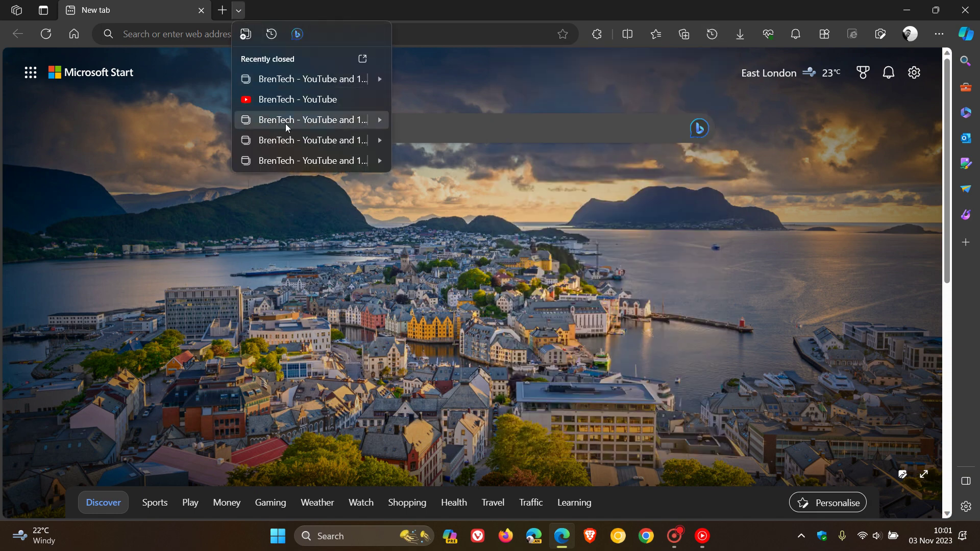
Open the Customise background gallery and scroll through the available background images and videos
{"action": "left_click", "coordinate": [489, 263]}
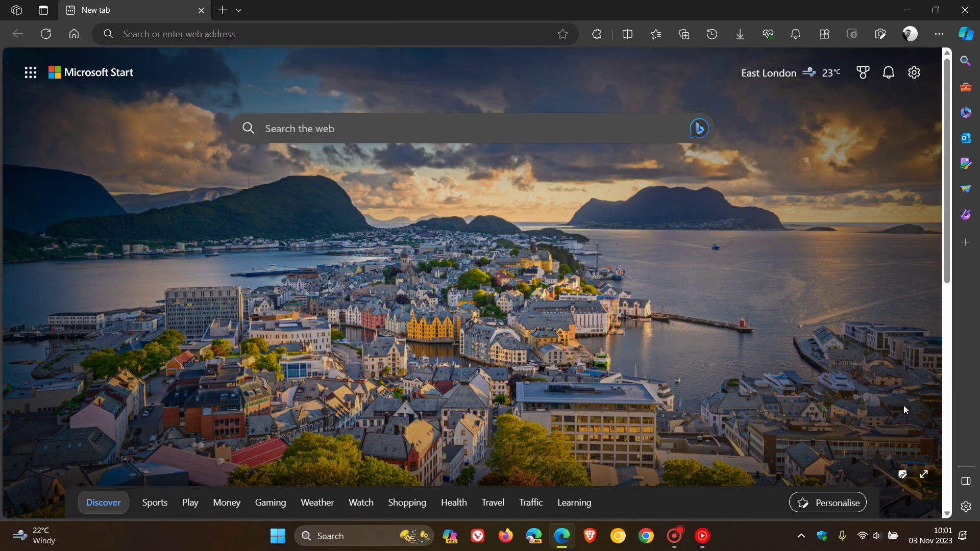
{"action": "left_click", "coordinate": [903, 476]}
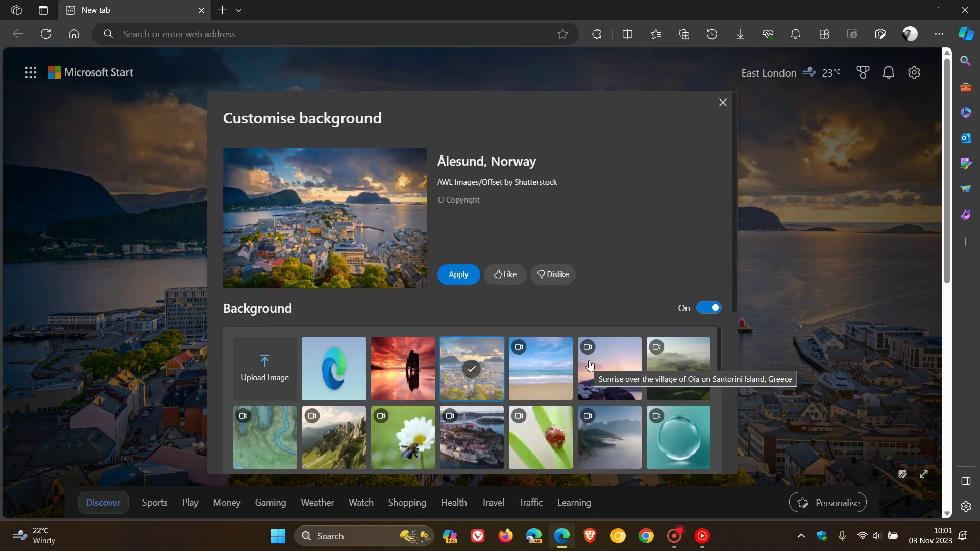
{"action": "scroll", "coordinate": [589, 364], "scroll_direction": "down", "scroll_amount": 2}
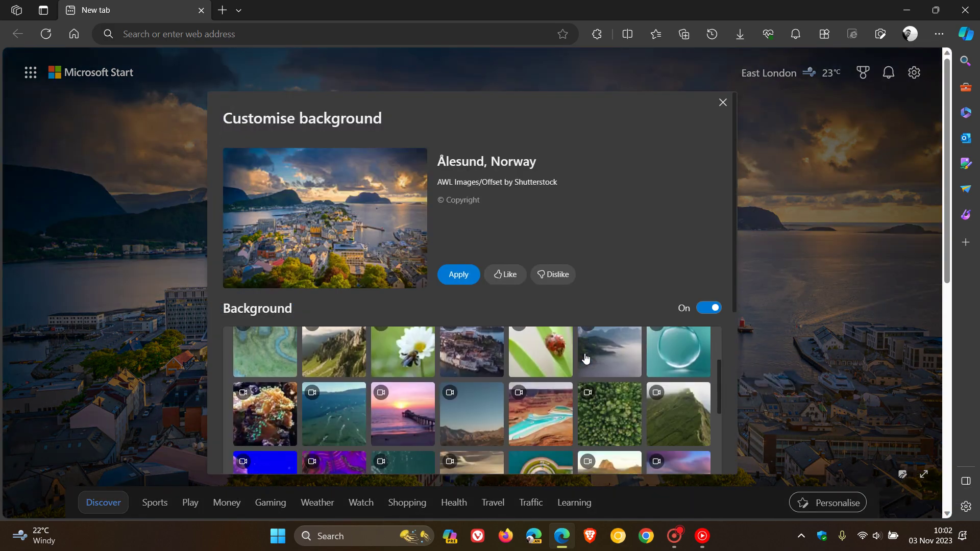
{"action": "scroll", "coordinate": [586, 360], "scroll_direction": "down", "scroll_amount": 1}
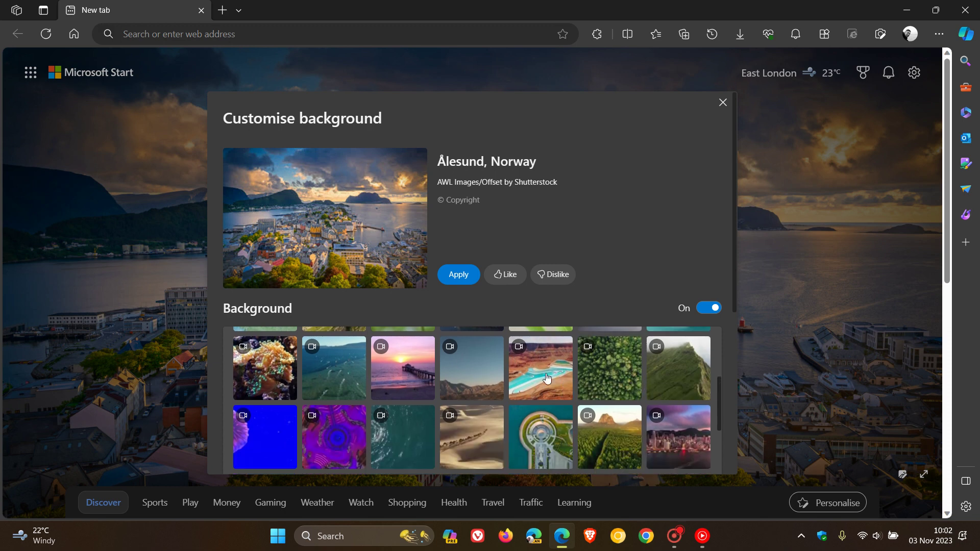
{"action": "scroll", "coordinate": [613, 370], "scroll_direction": "down", "scroll_amount": 1}
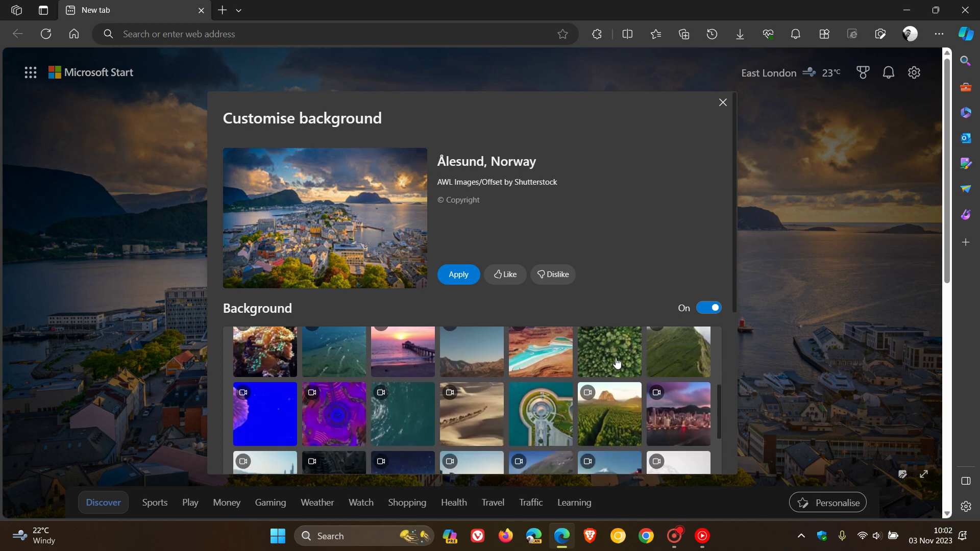
{"action": "scroll", "coordinate": [616, 363], "scroll_direction": "down", "scroll_amount": 2}
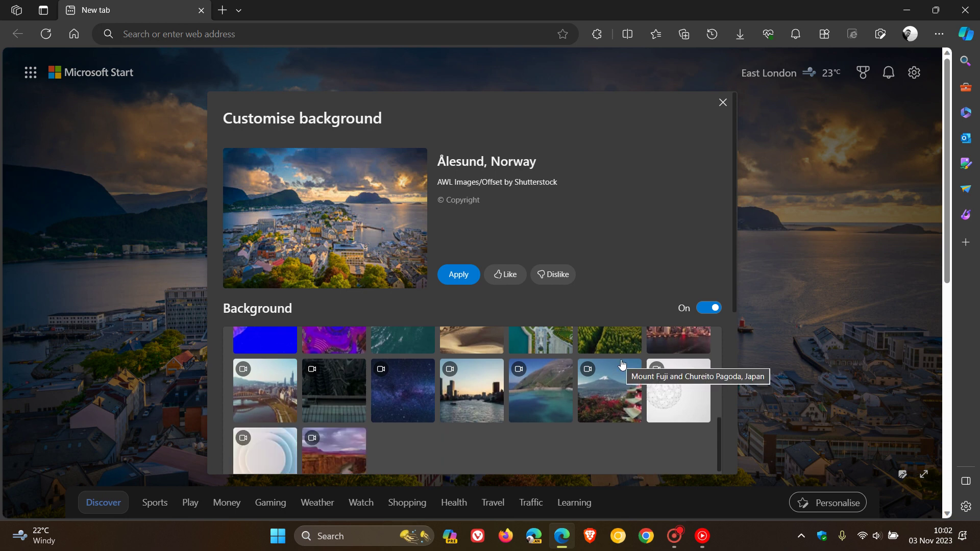
{"action": "scroll", "coordinate": [621, 364], "scroll_direction": "down", "scroll_amount": 1}
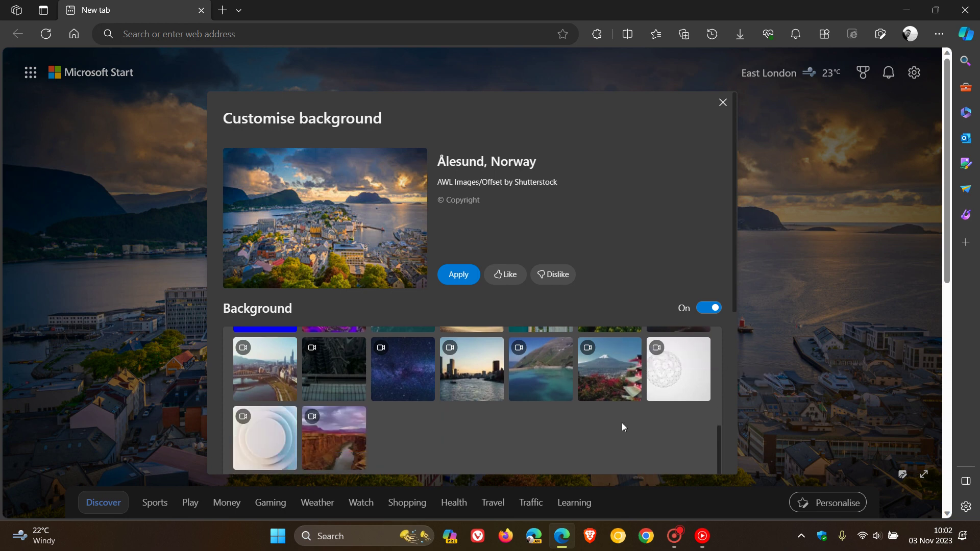
{"action": "scroll", "coordinate": [621, 422], "scroll_direction": "up", "scroll_amount": 4}
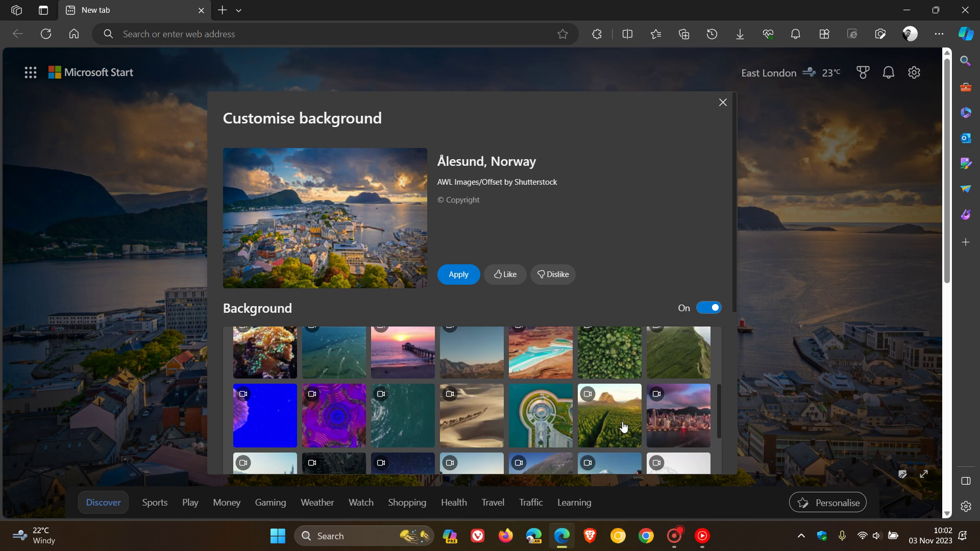
{"action": "scroll", "coordinate": [624, 427], "scroll_direction": "up", "scroll_amount": 1}
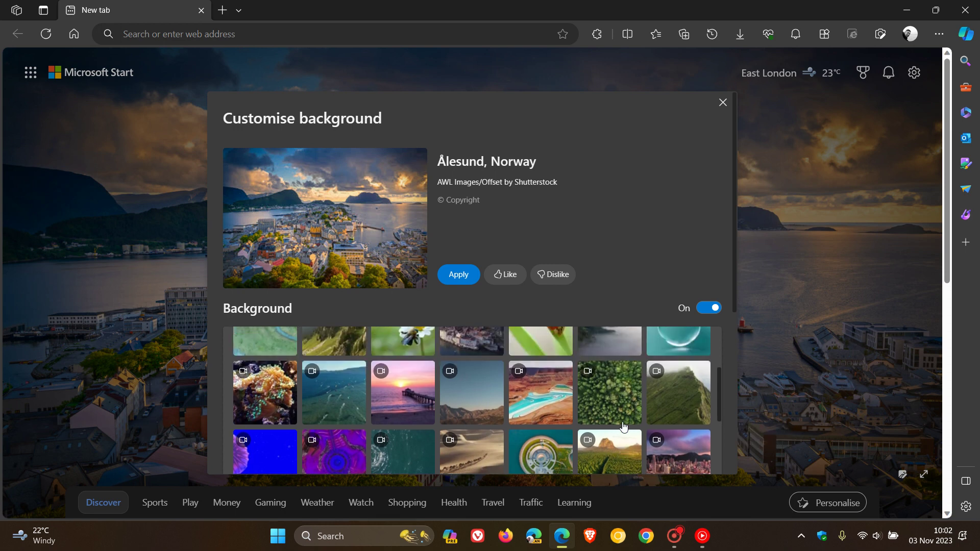
{"action": "scroll", "coordinate": [623, 427], "scroll_direction": "up", "scroll_amount": 3}
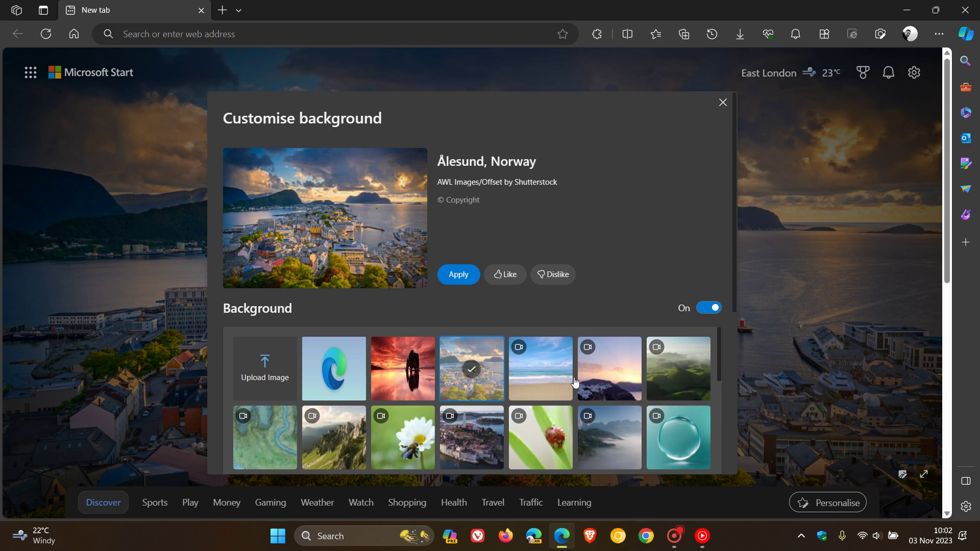
{"action": "scroll", "coordinate": [600, 368], "scroll_direction": "down", "scroll_amount": 5}
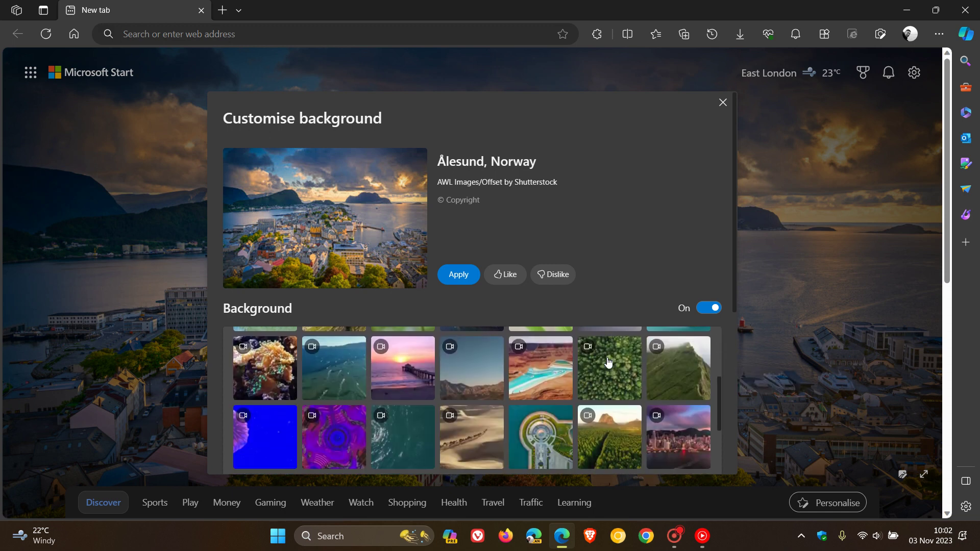
{"action": "scroll", "coordinate": [607, 363], "scroll_direction": "down", "scroll_amount": 1}
{"action": "scroll", "coordinate": [607, 365], "scroll_direction": "up", "scroll_amount": 10}
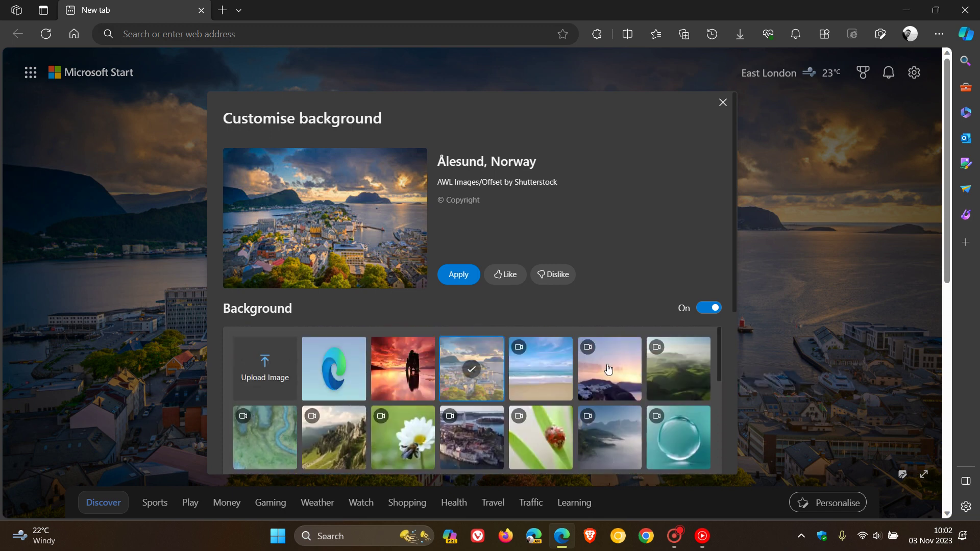
Close the Customise background dialog, keeping the Ålesund, Norway background
{"action": "left_click", "coordinate": [723, 102]}
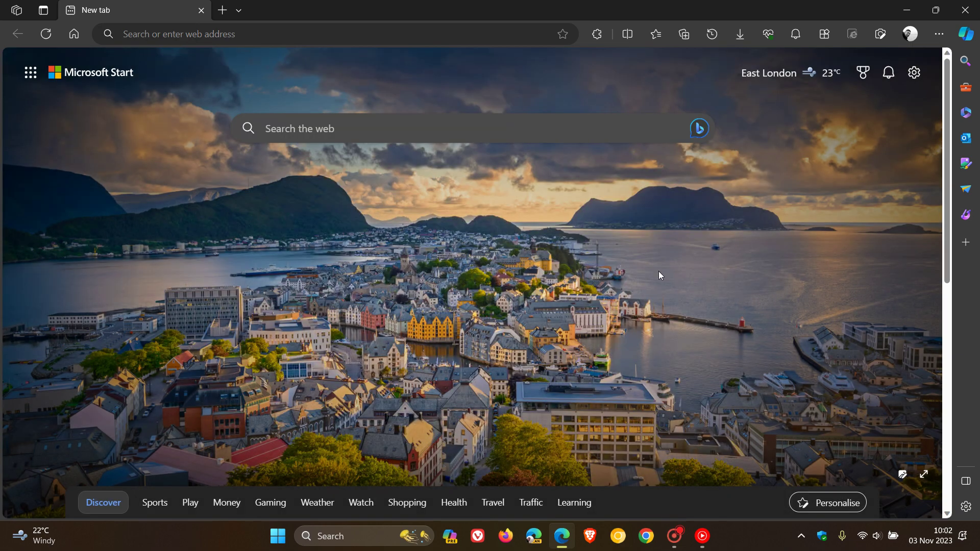